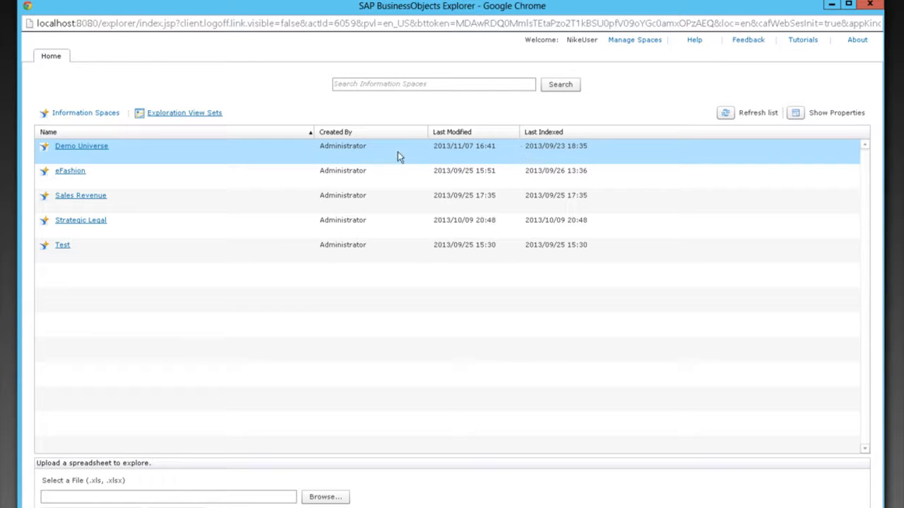
# - Open the eFashion information space for exploration and select Sales revenue (SUM) as the measure
pyautogui.click(74, 173)
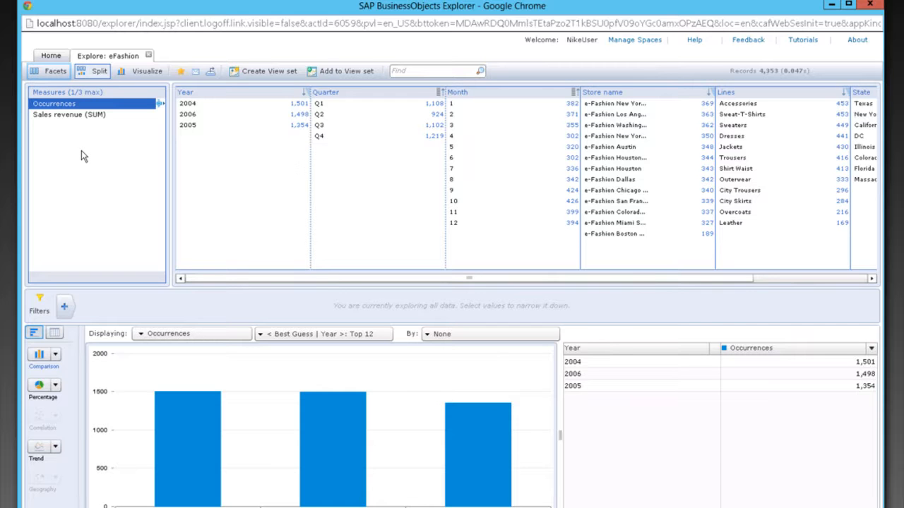
pyautogui.click(74, 114)
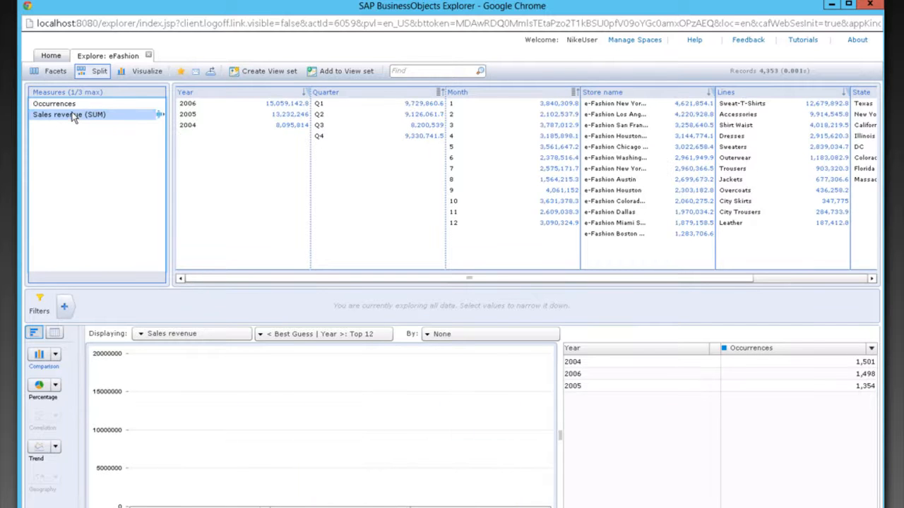
pyautogui.click(75, 102)
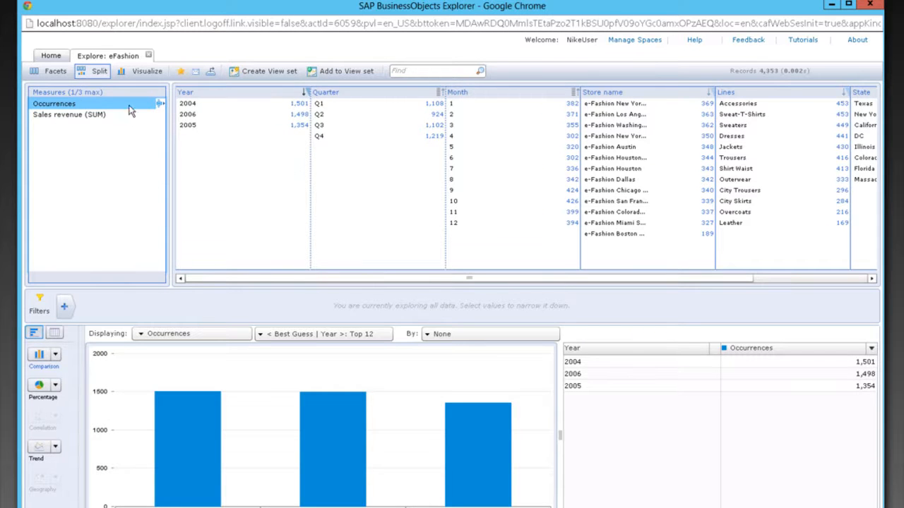
pyautogui.click(90, 116)
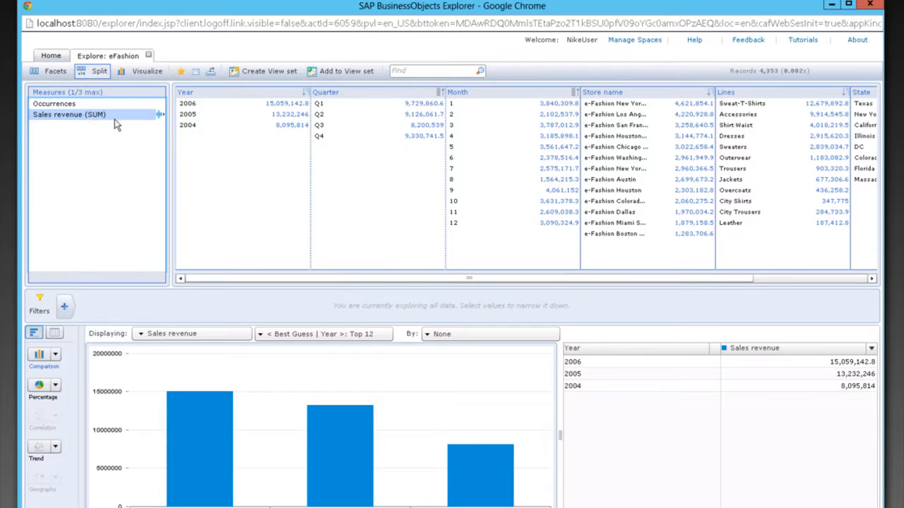
# - Filter the exploration to quarter Q1
pyautogui.moveTo(192, 424)
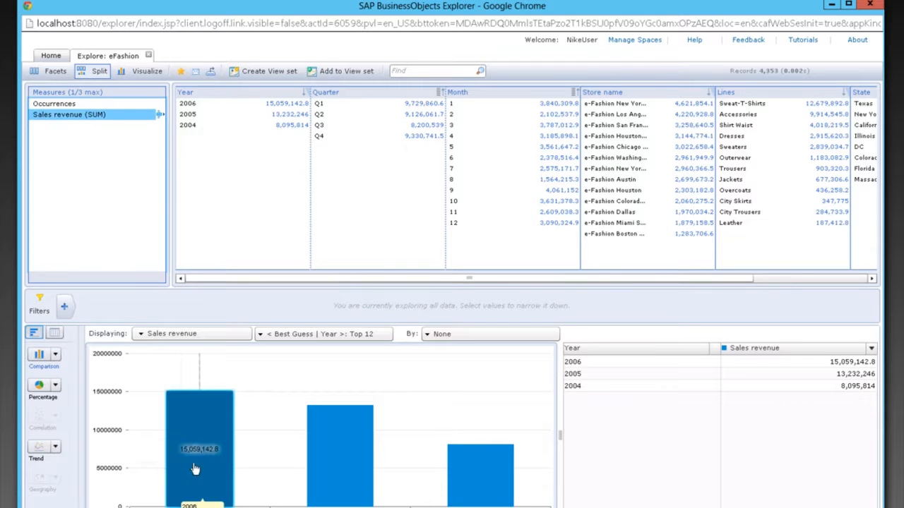
pyautogui.moveTo(373, 480)
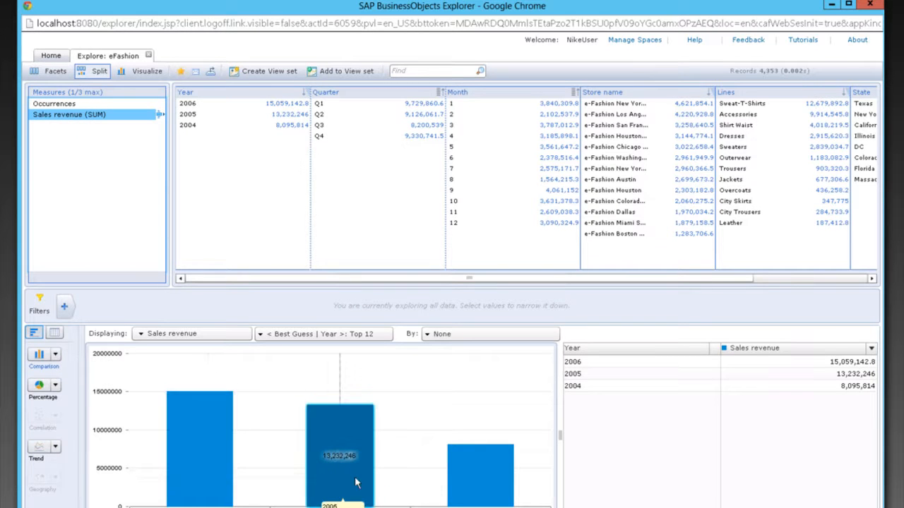
pyautogui.moveTo(469, 481)
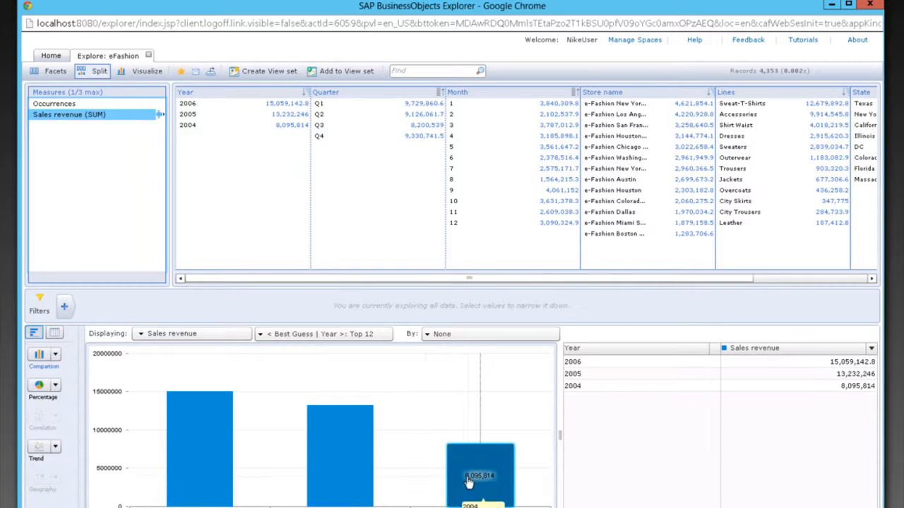
pyautogui.click(329, 106)
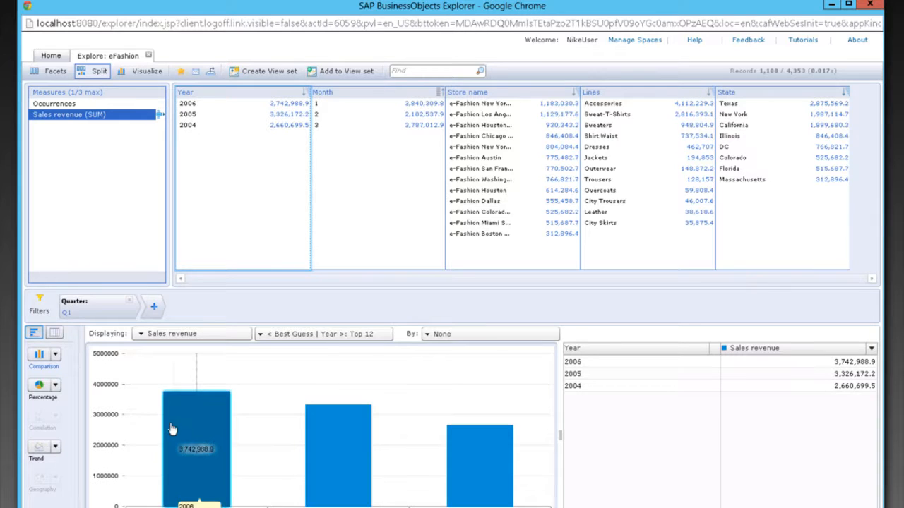
# - Set the chart to display sales revenue by Lines
pyautogui.moveTo(453, 446)
pyautogui.click(283, 334)
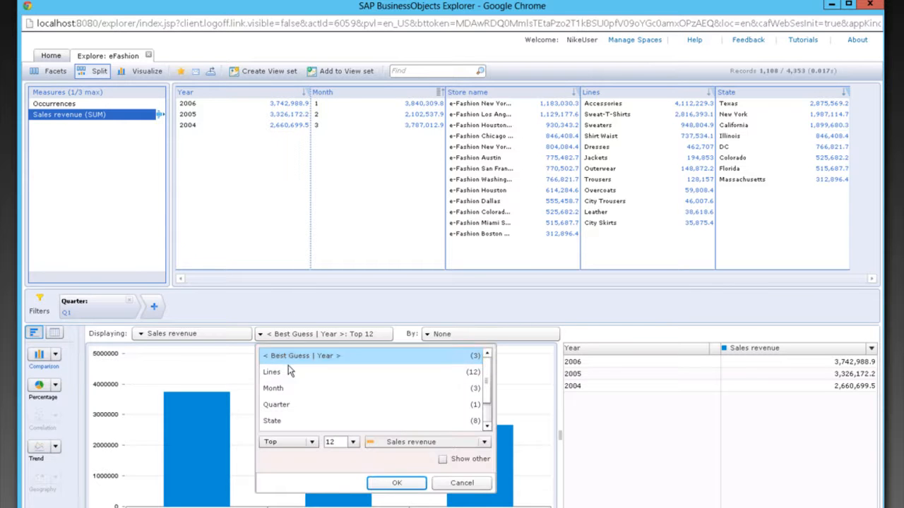
pyautogui.click(288, 372)
pyautogui.click(399, 483)
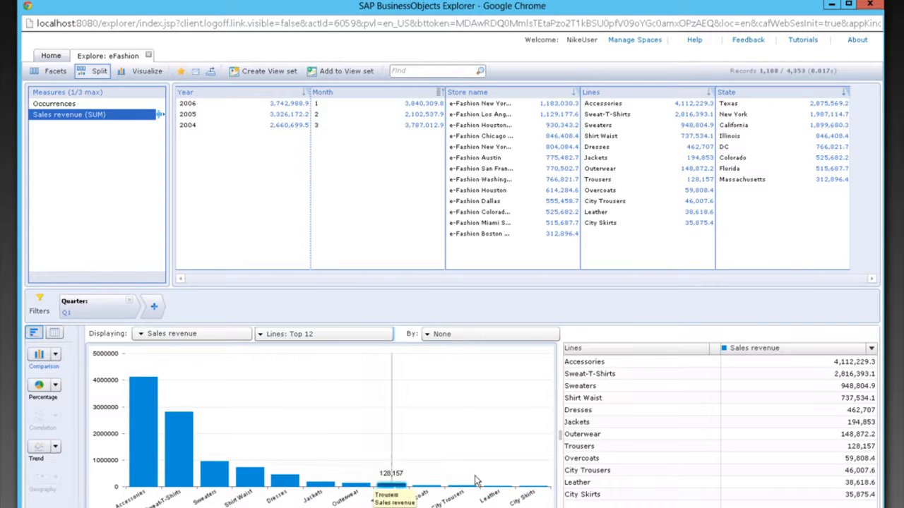
# - Break the chart down further by Month
pyautogui.click(481, 335)
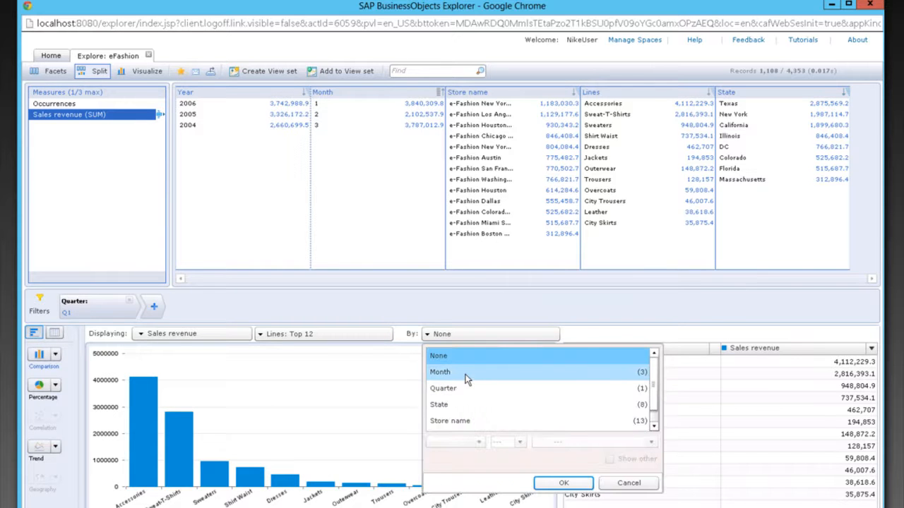
pyautogui.click(632, 374)
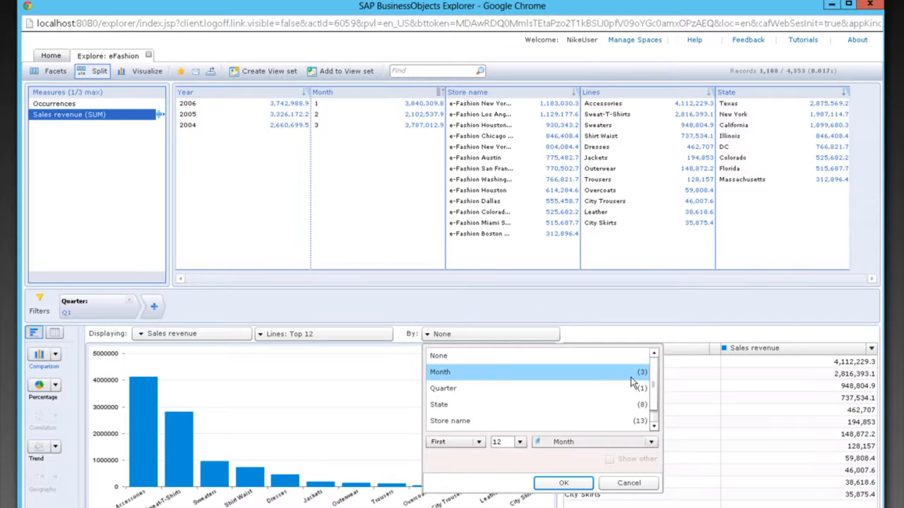
pyautogui.click(562, 483)
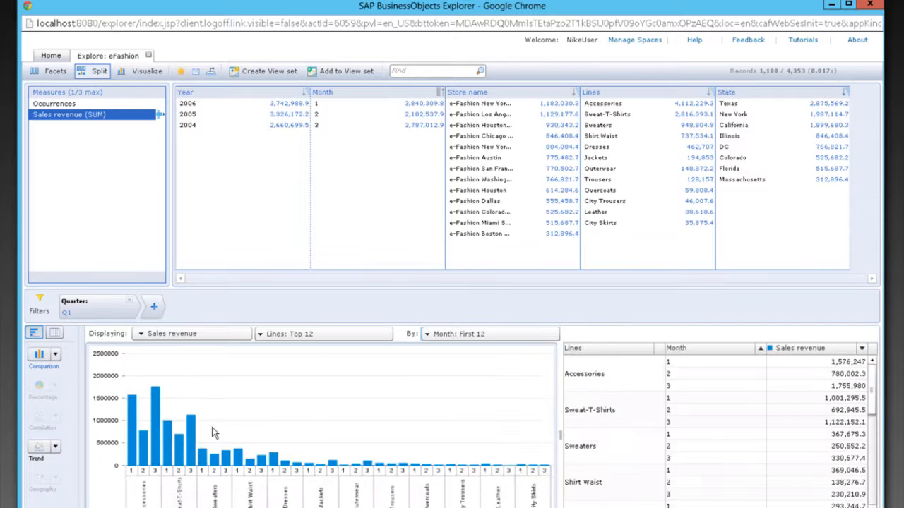
# - Switch the visualization to a trend line chart
pyautogui.moveTo(135, 459)
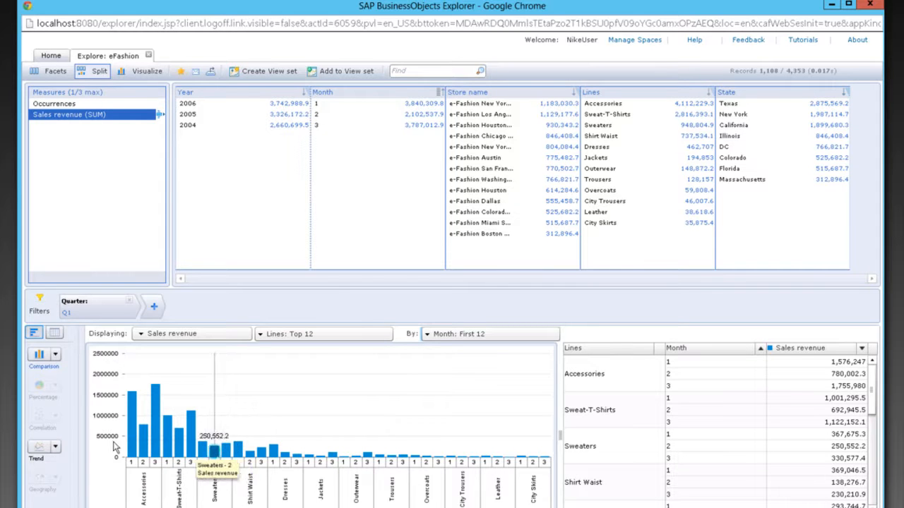
pyautogui.click(55, 446)
pyautogui.click(50, 470)
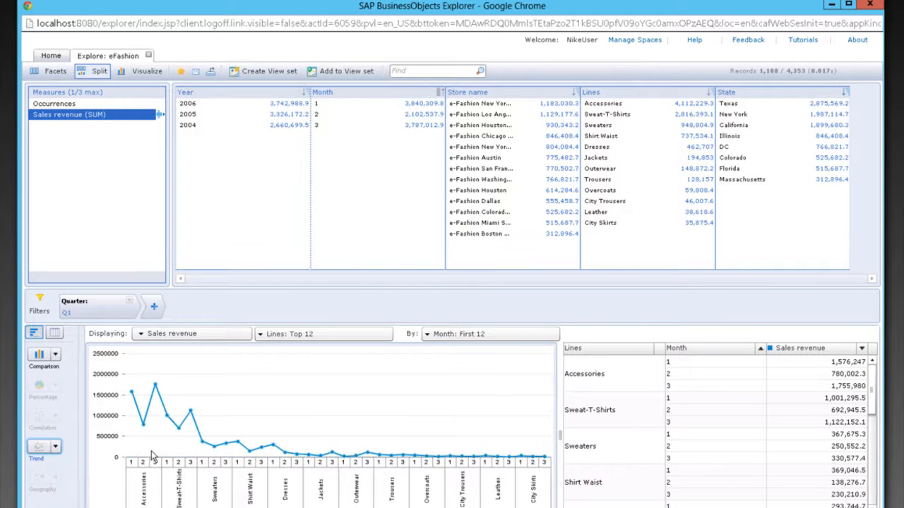
# - Remove the Month breakdown and switch the visualization to a percentage pie chart
pyautogui.click(458, 334)
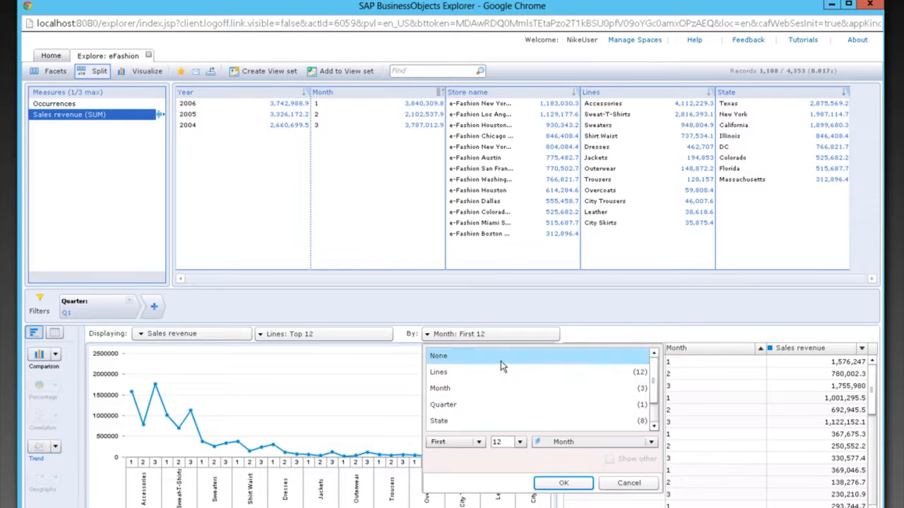
pyautogui.click(501, 361)
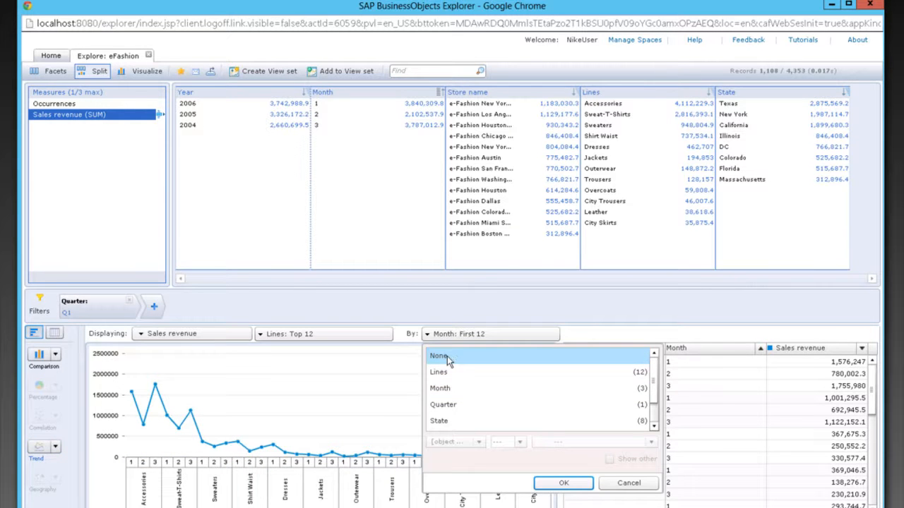
pyautogui.click(563, 483)
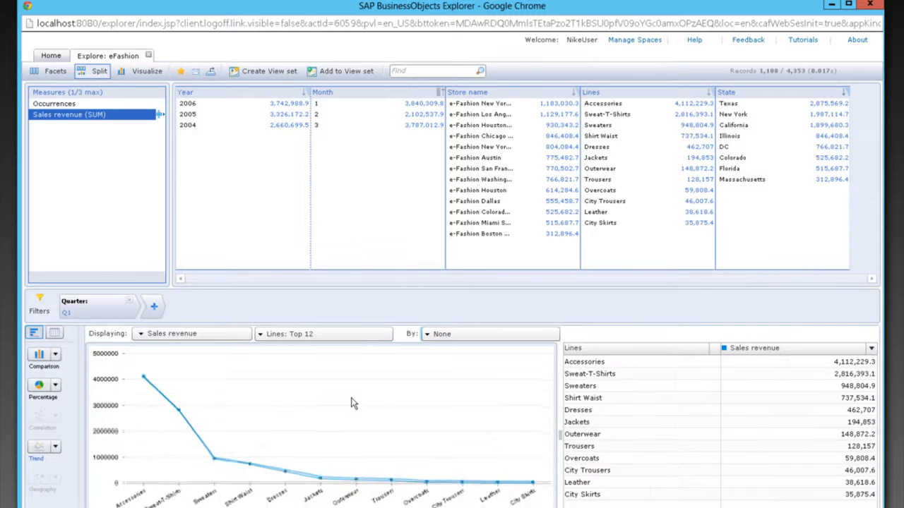
pyautogui.click(40, 387)
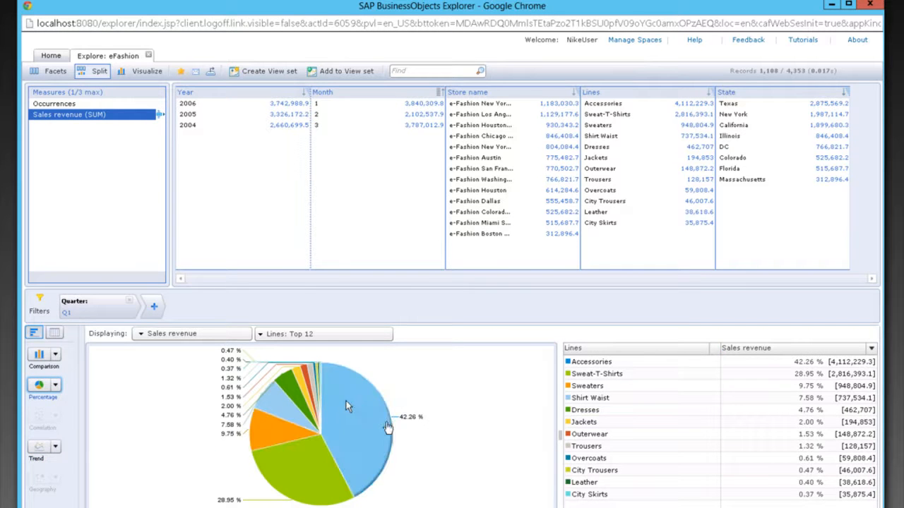
# - Replace the Q1 filter with a Store name filter on e-Fashion Los Angeles and e-Fashion San Francisco
pyautogui.click(130, 302)
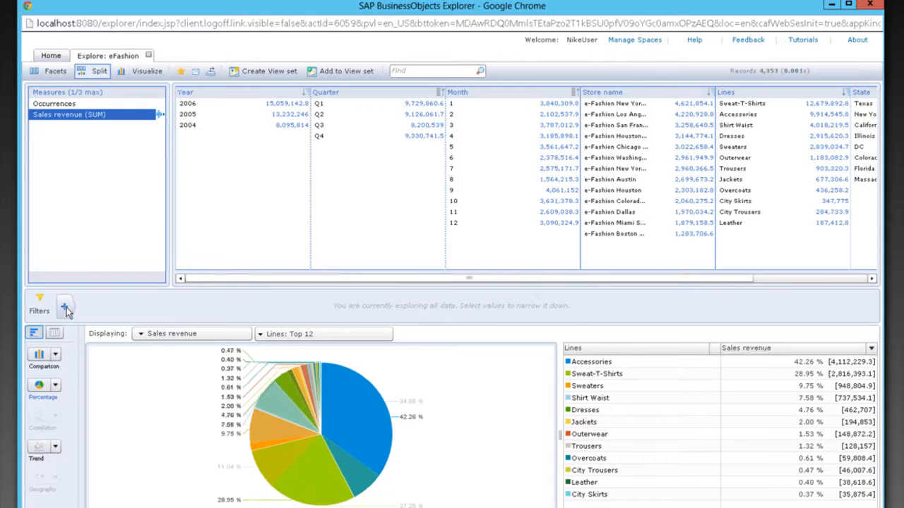
pyautogui.click(66, 310)
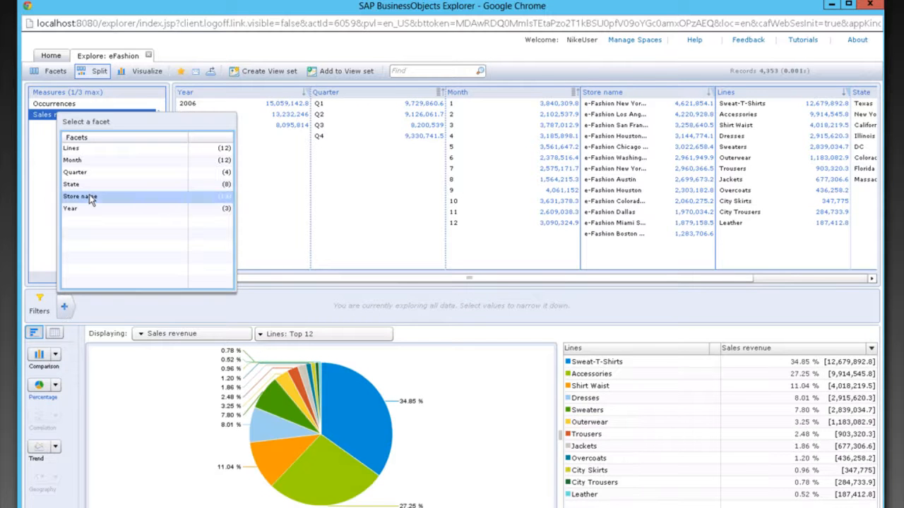
pyautogui.click(90, 198)
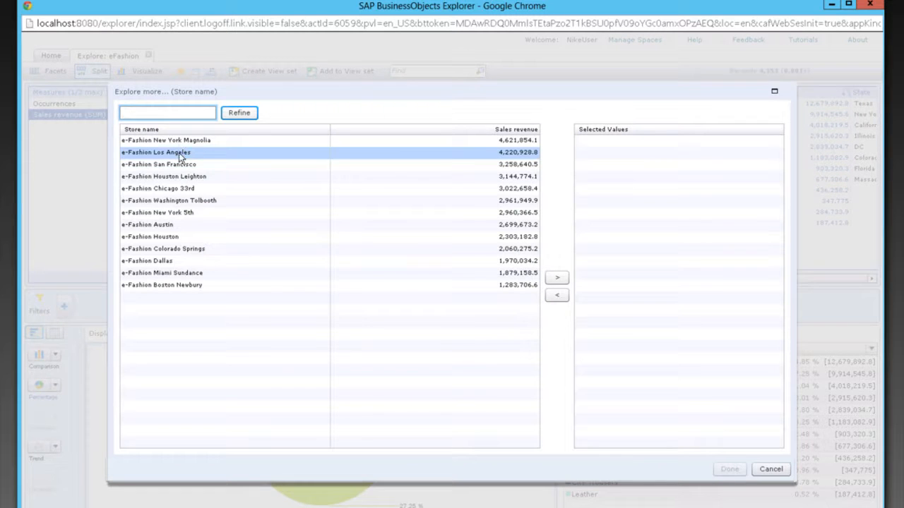
pyautogui.click(180, 154)
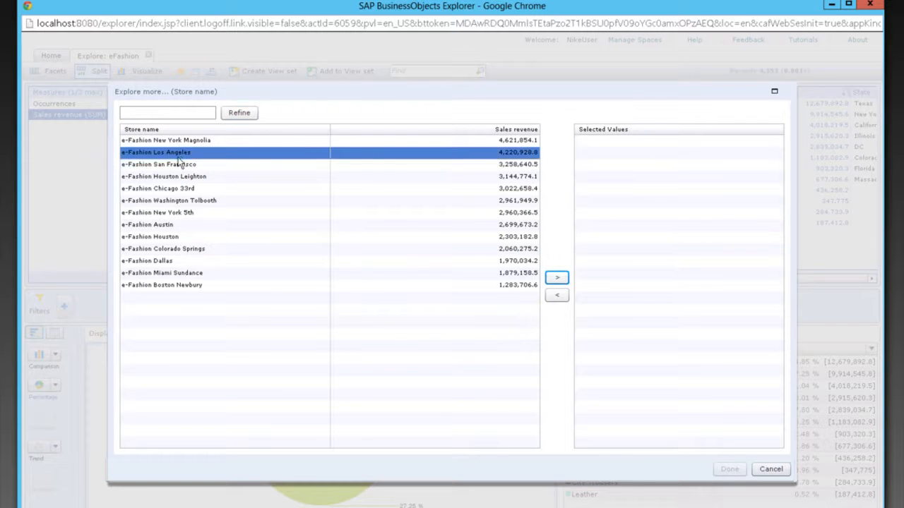
pyautogui.keyDown('ctrl'); pyautogui.click(177, 165); pyautogui.keyUp('ctrl')
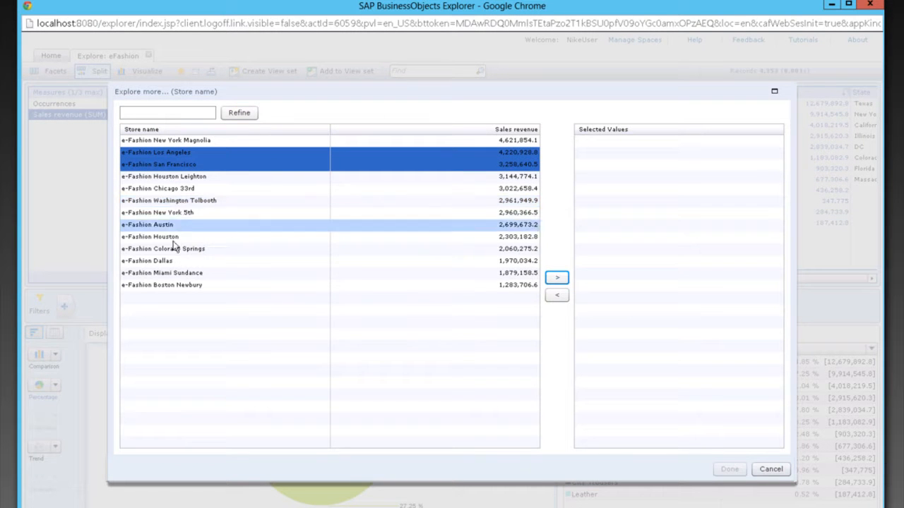
pyautogui.click(558, 277)
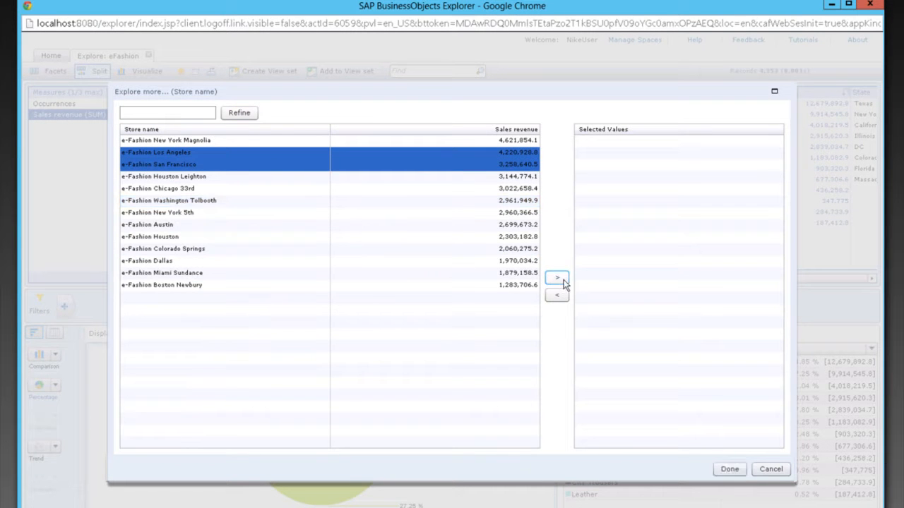
pyautogui.click(727, 469)
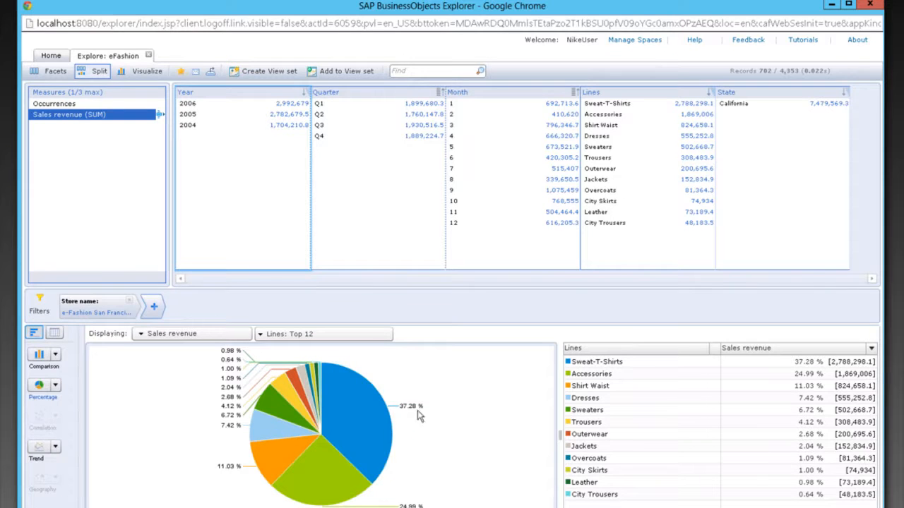
# - Filter the exploration to year 2005 and switch the visualization to a vertical bar comparison chart
pyautogui.moveTo(380, 423)
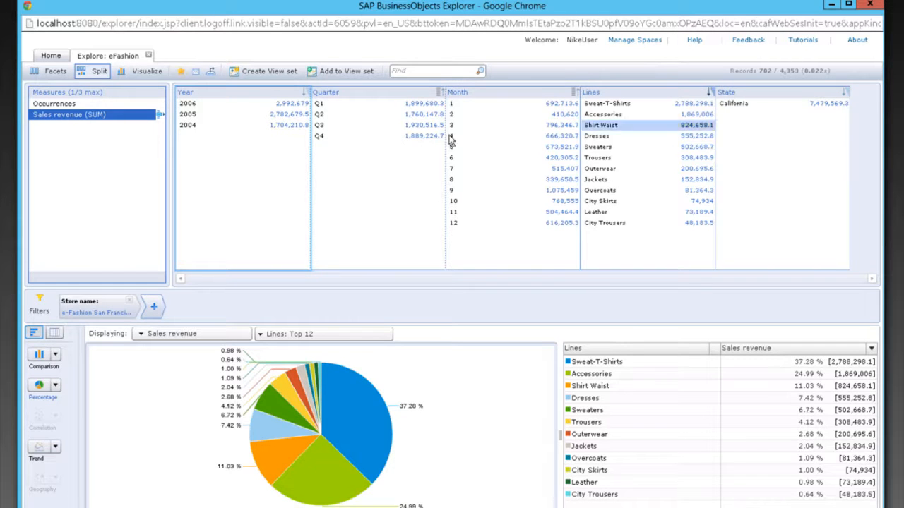
pyautogui.click(197, 118)
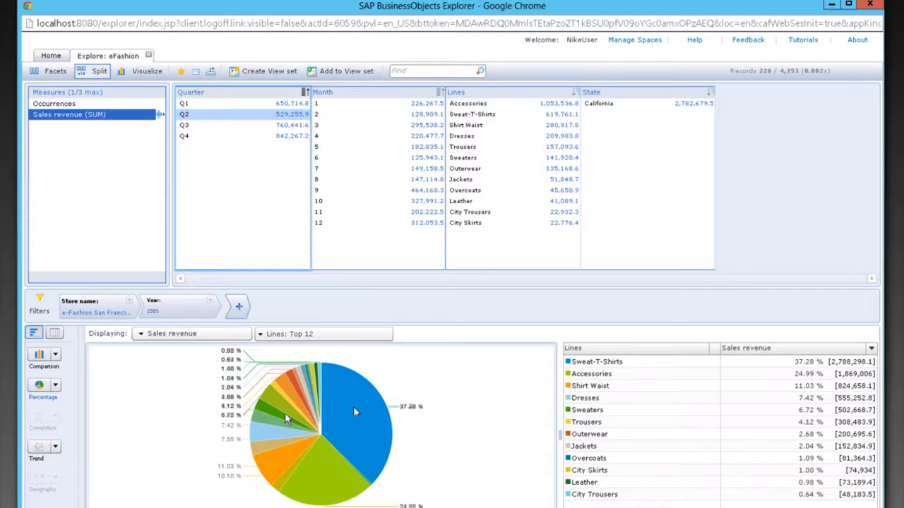
pyautogui.click(56, 354)
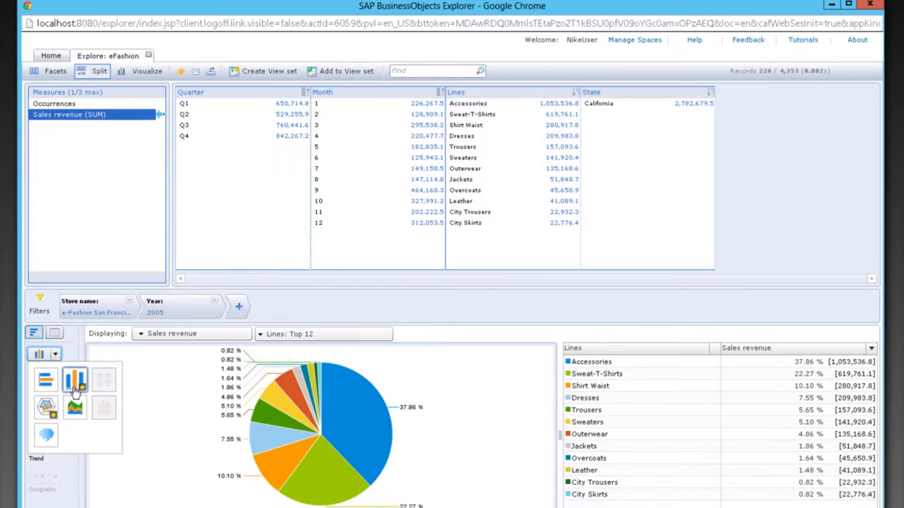
pyautogui.click(75, 388)
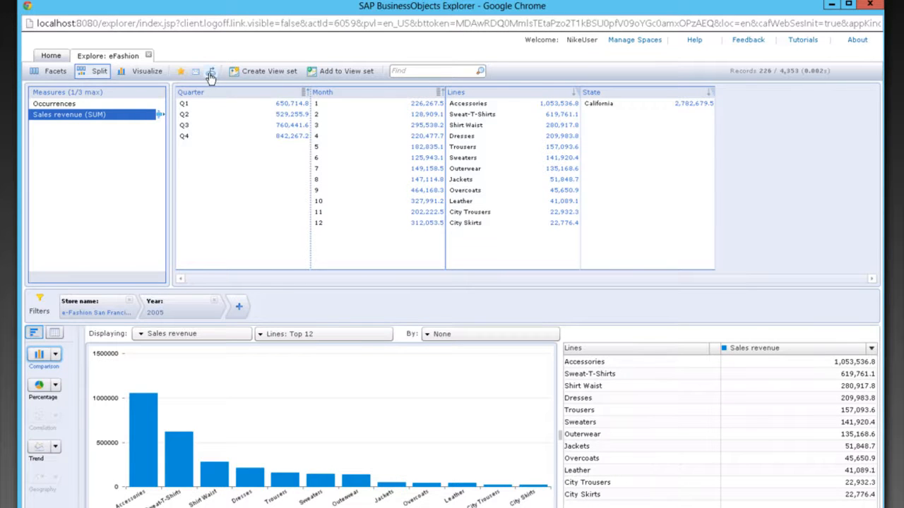
# - Review the Excel, Web Intelligence and Image export options without exporting
pyautogui.click(211, 71)
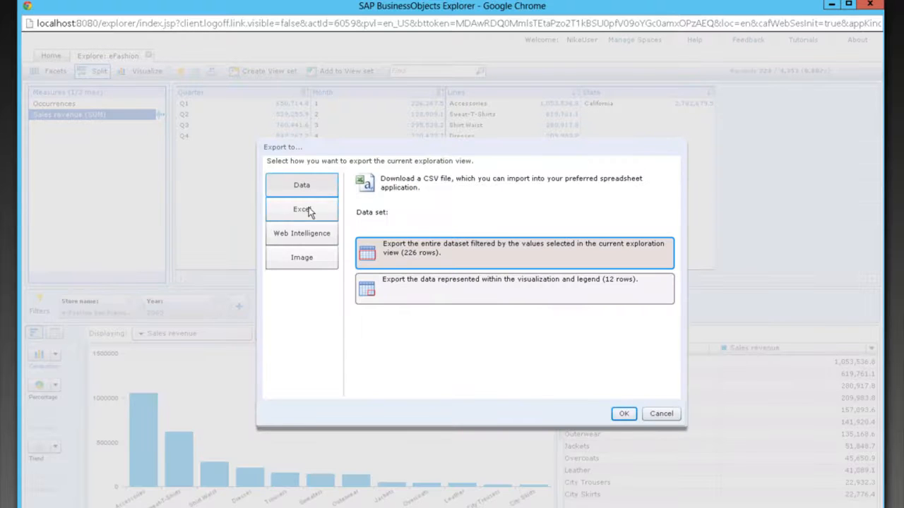
pyautogui.click(308, 208)
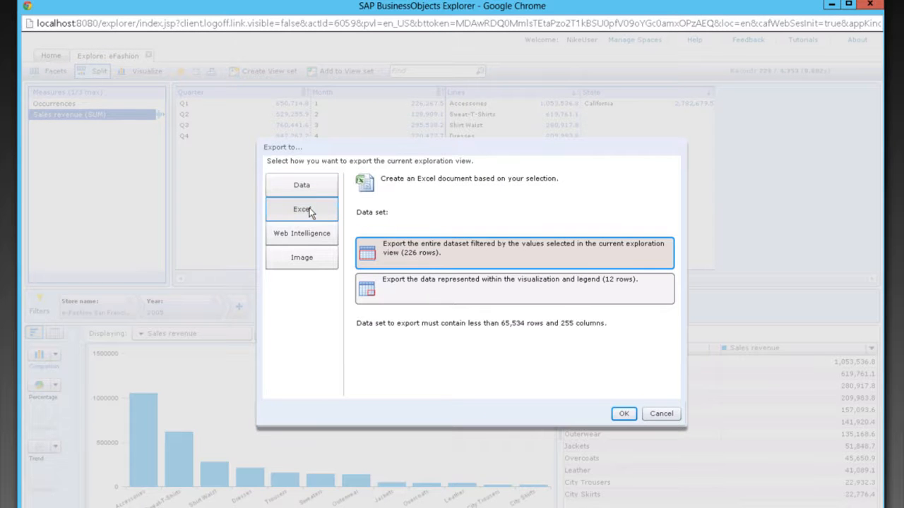
pyautogui.click(306, 233)
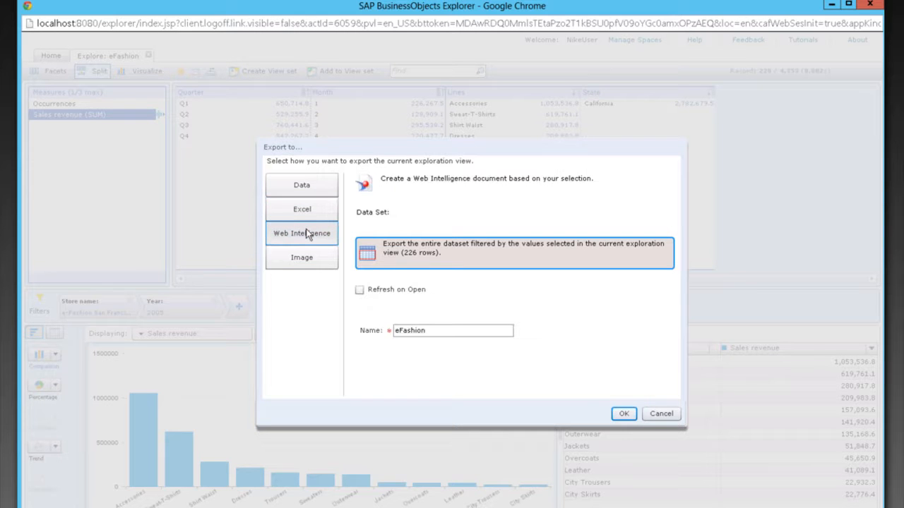
pyautogui.click(301, 260)
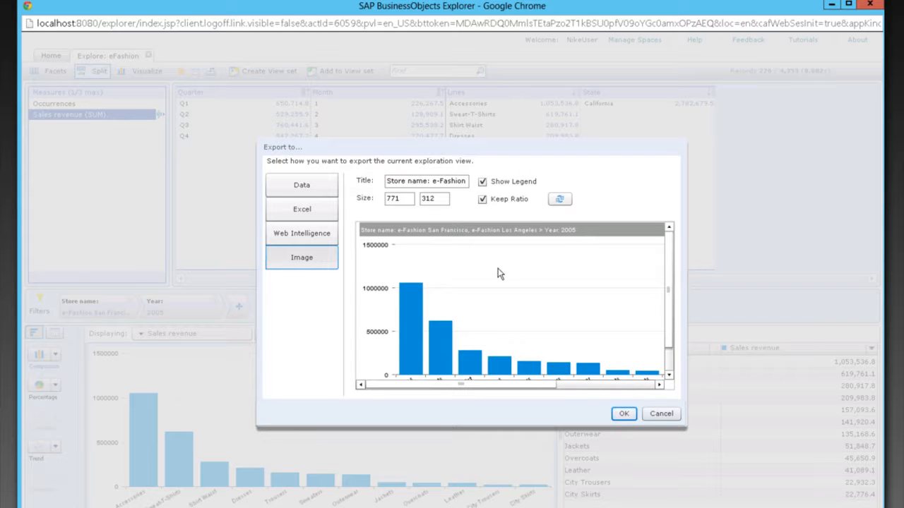
pyautogui.click(662, 414)
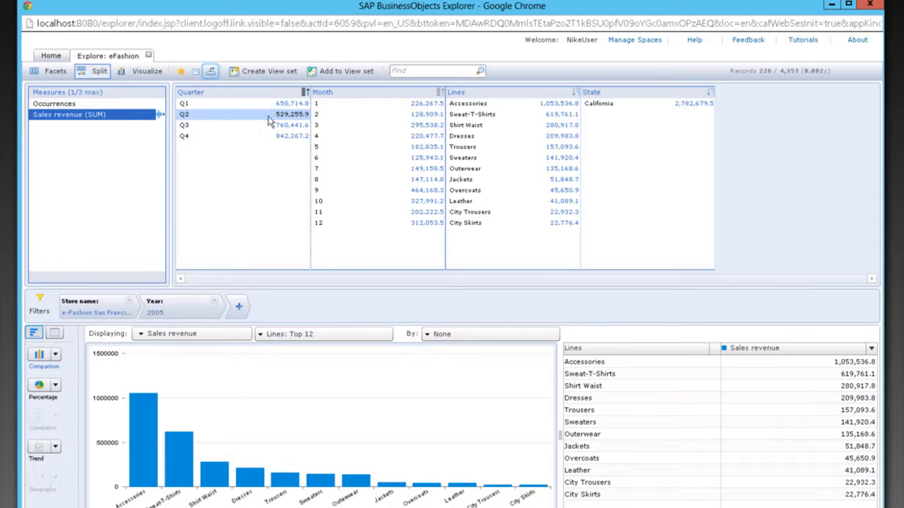
# - Add the current chart to a new view set and place a table element beside it in the workspace
pyautogui.click(268, 74)
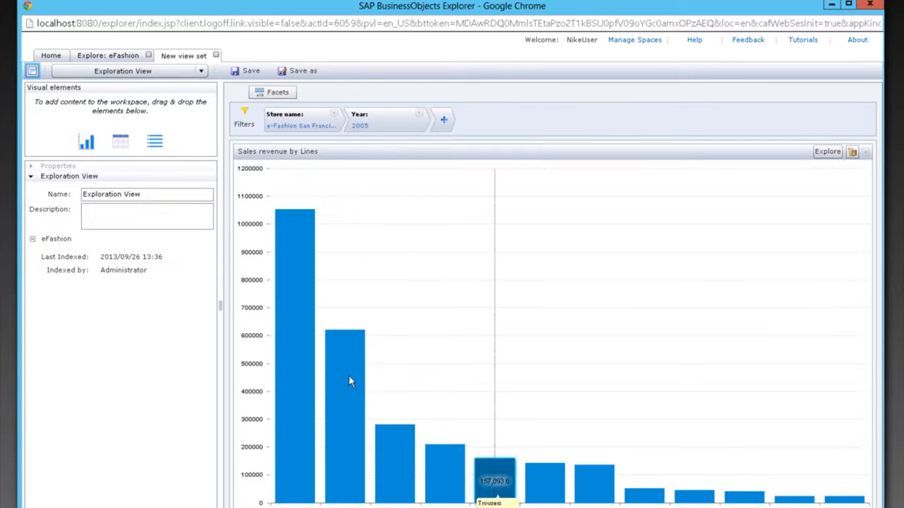
pyautogui.moveTo(118, 146); pyautogui.dragTo(866, 292)
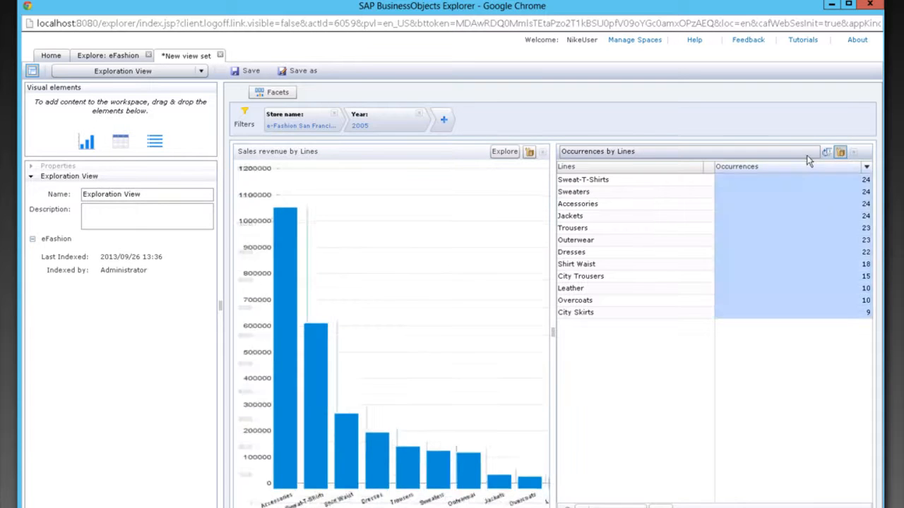
# - Switch the table's measure from Occurrences to Sales revenue
pyautogui.click(609, 504)
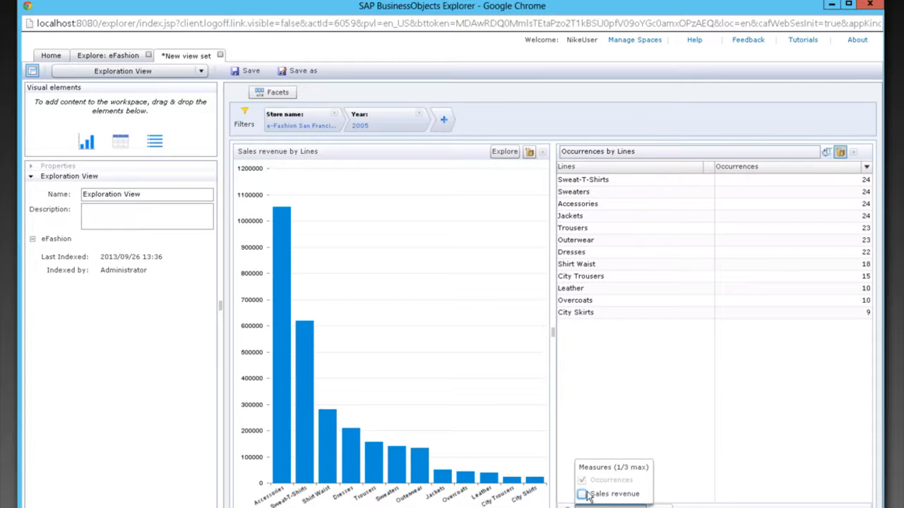
pyautogui.click(582, 494)
pyautogui.click(582, 480)
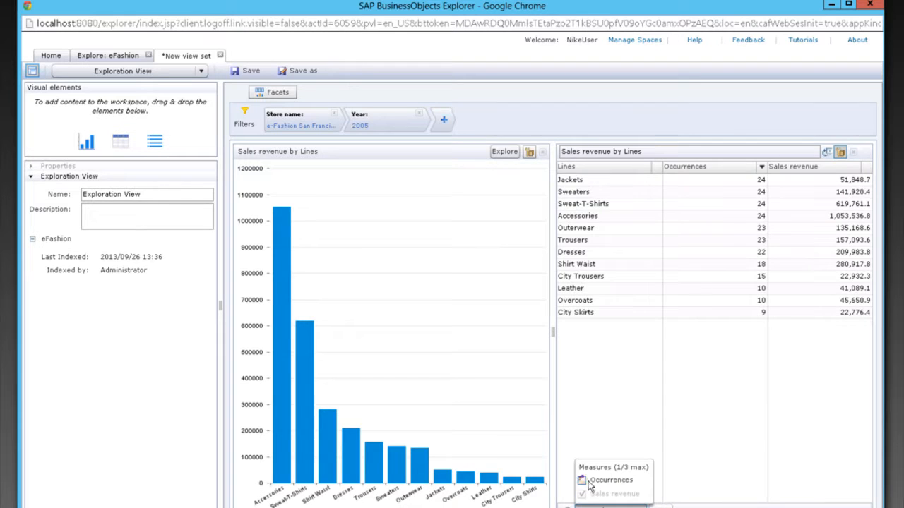
pyautogui.click(814, 312)
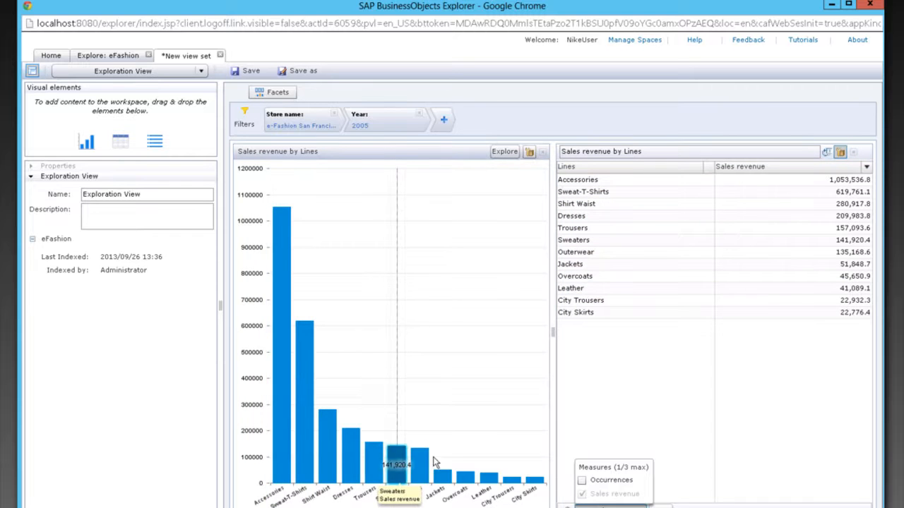
# - Save the view set as New view set in the Web Intelligence Samples public folder
pyautogui.click(247, 70)
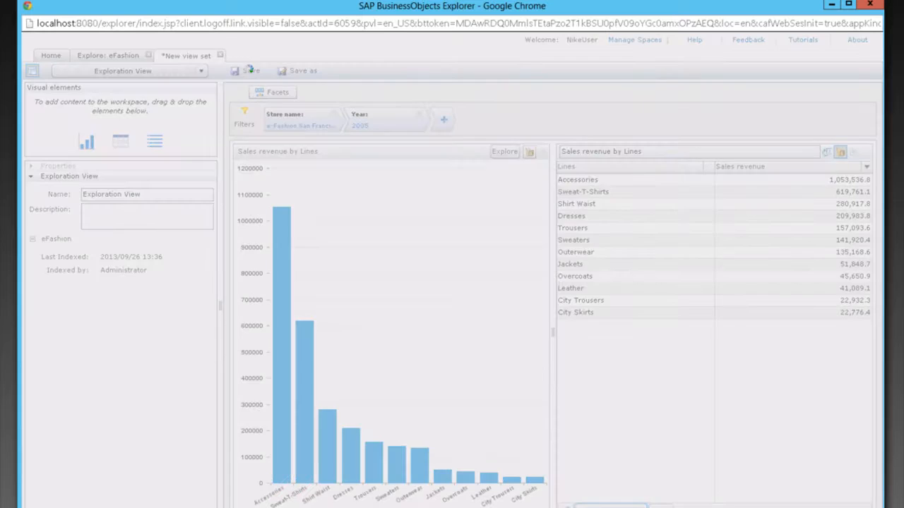
pyautogui.click(374, 296)
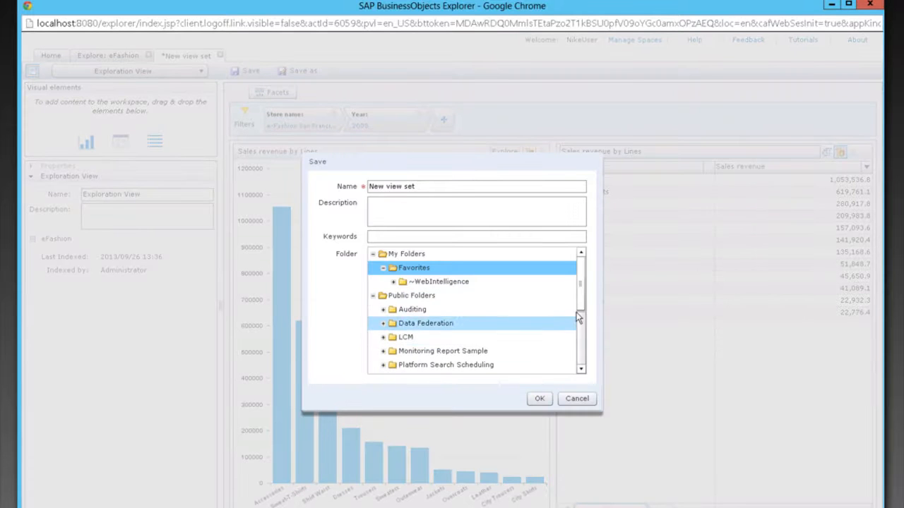
pyautogui.scroll(-3, 583, 317)
pyautogui.scroll(-2, 586, 368)
pyautogui.click(422, 365)
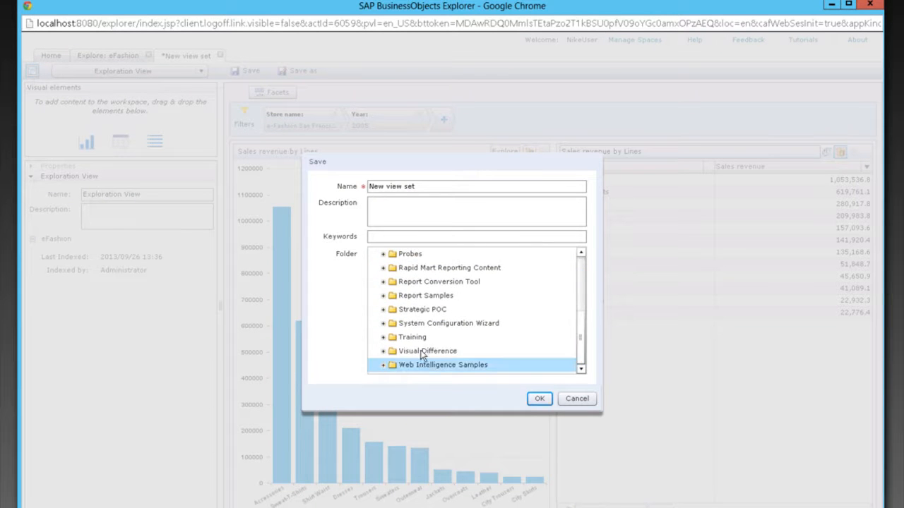
pyautogui.click(539, 400)
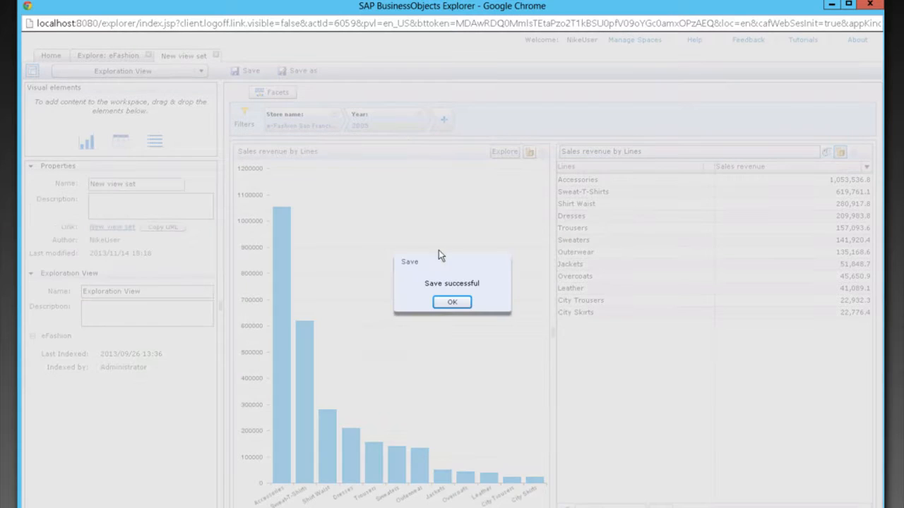
pyautogui.click(453, 304)
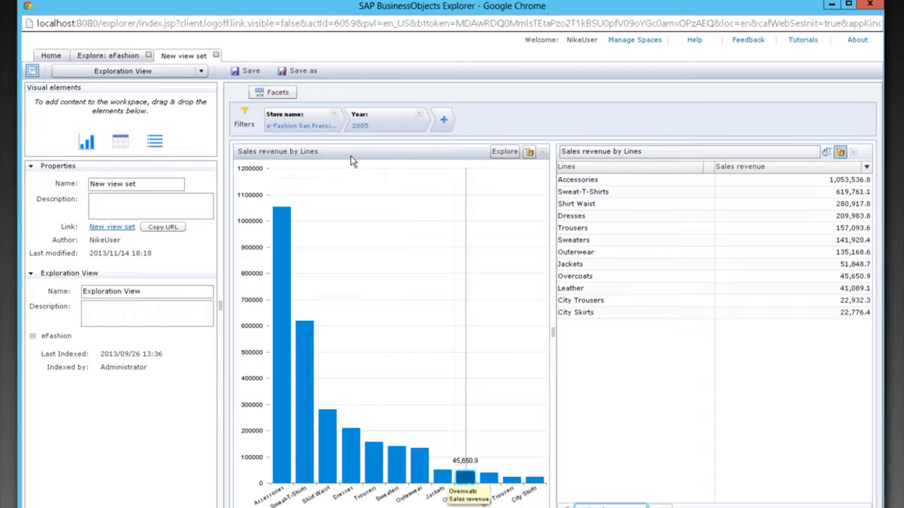